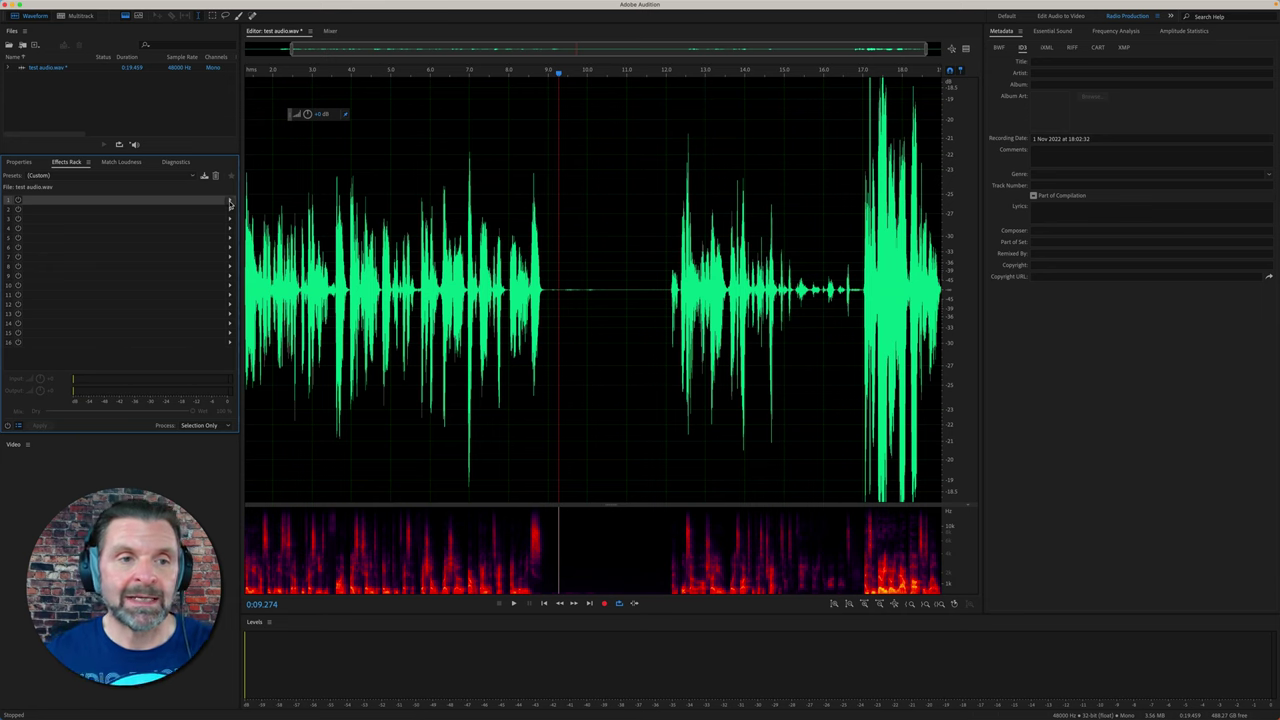
- Load a Tube-modeled Compressor into the first Effects Rack slot
click(230, 203)
mouse_move(267, 236)
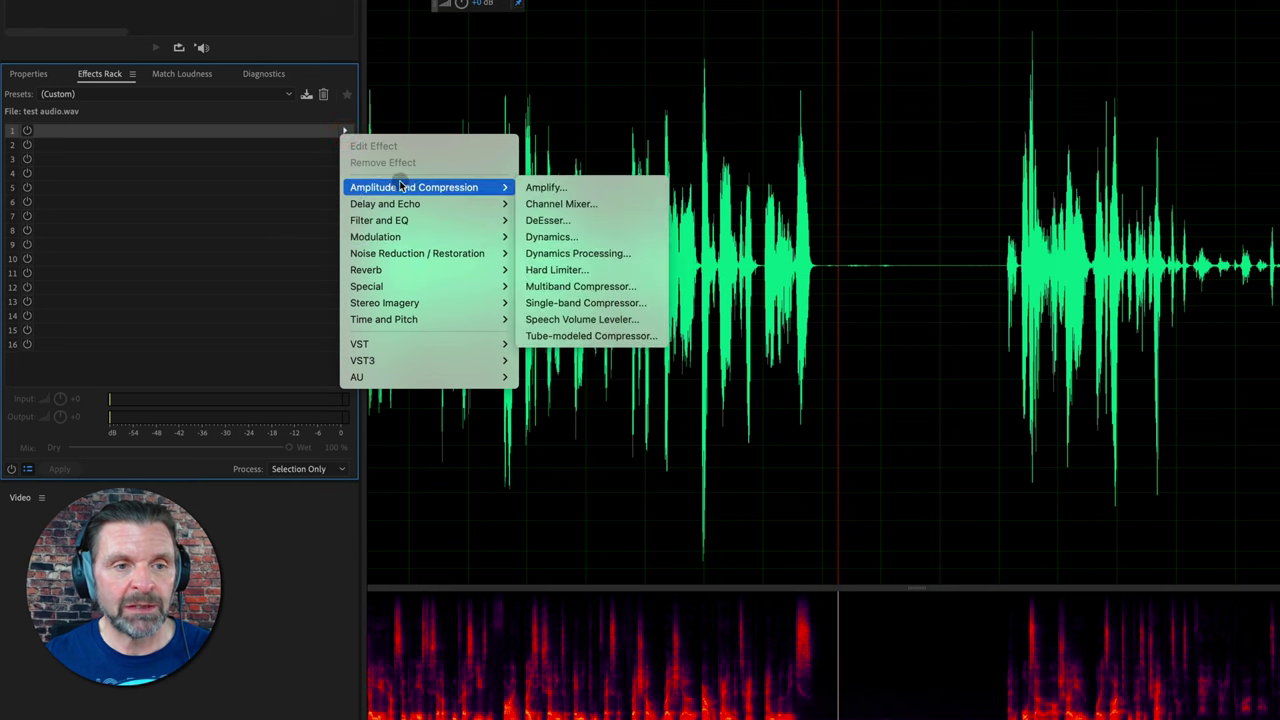
click(560, 336)
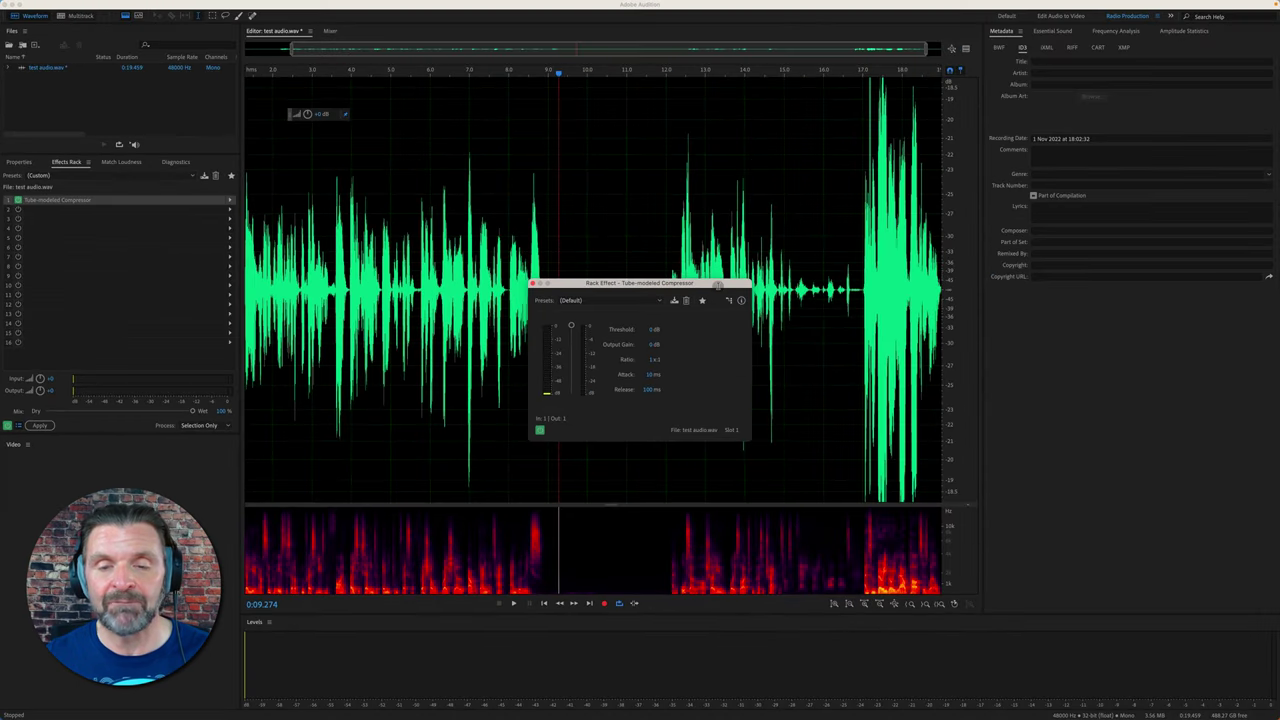
drag(718, 286, 859, 308)
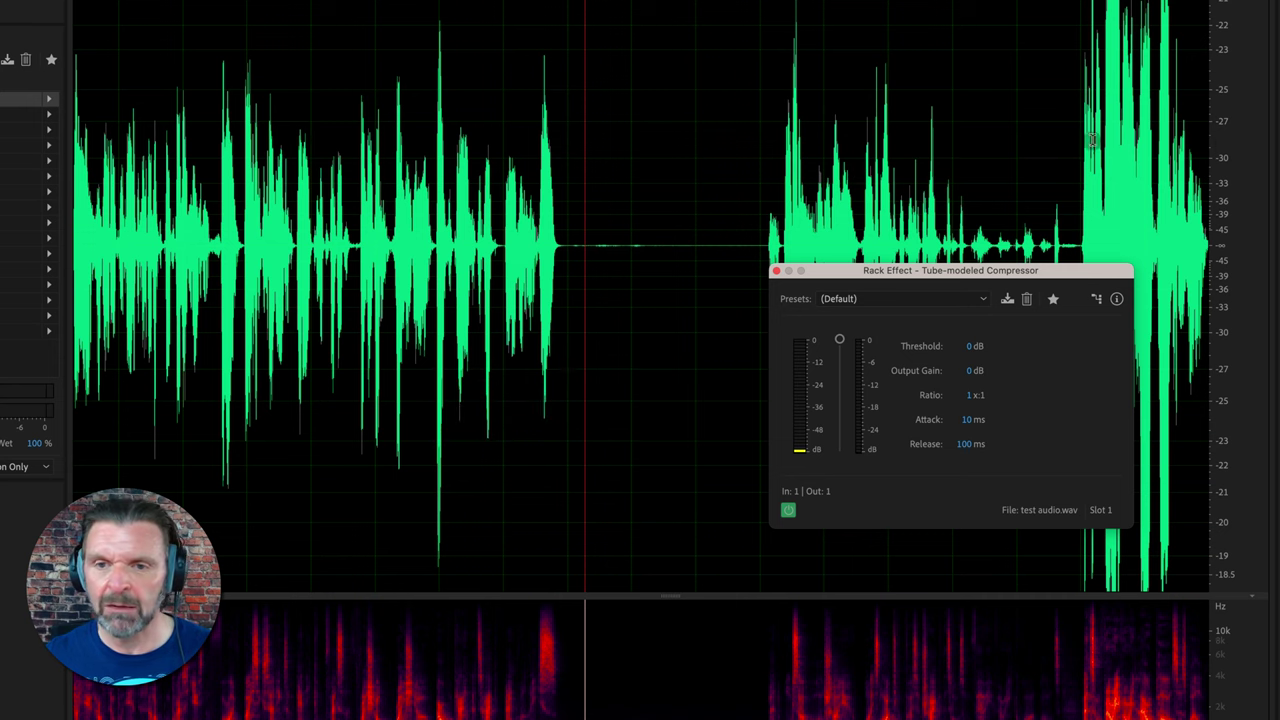
- Set the compressor's ratio to 5:1
click(969, 395)
text(5)
key(Return)
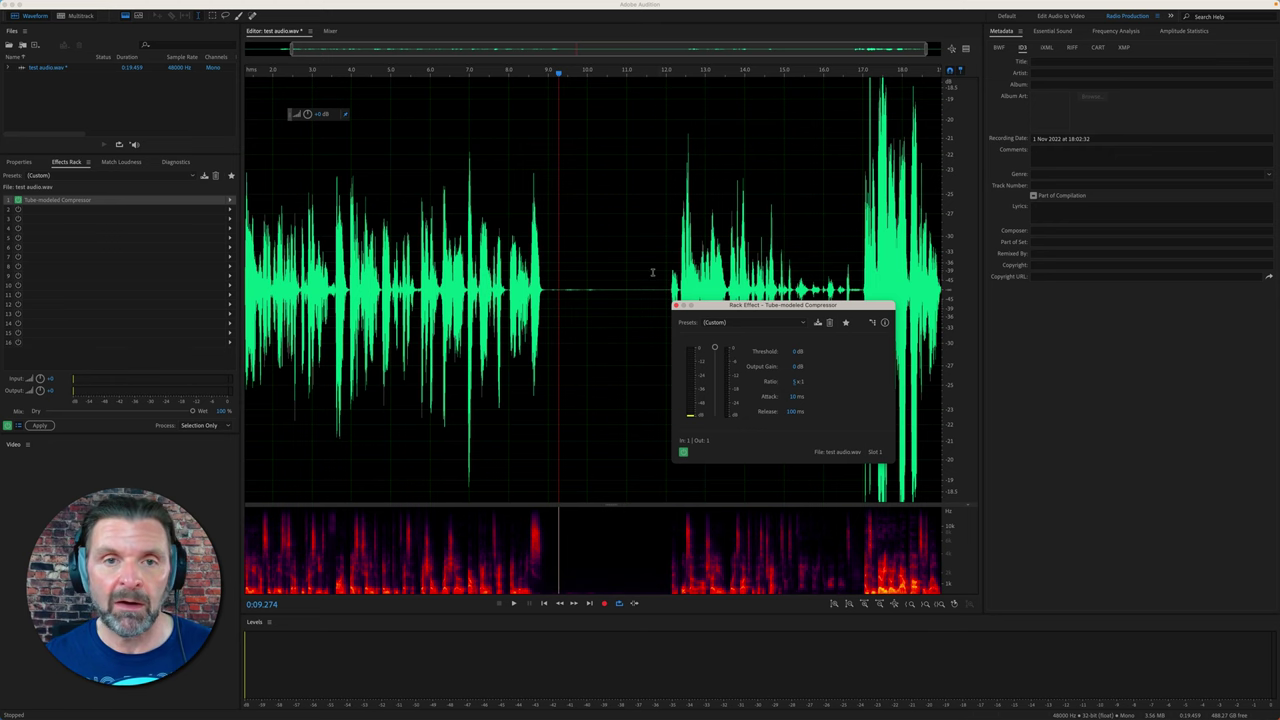
- Select the first speech passage, trim its start, and pull the threshold down to -33 dB
drag(546, 299, 159, 295)
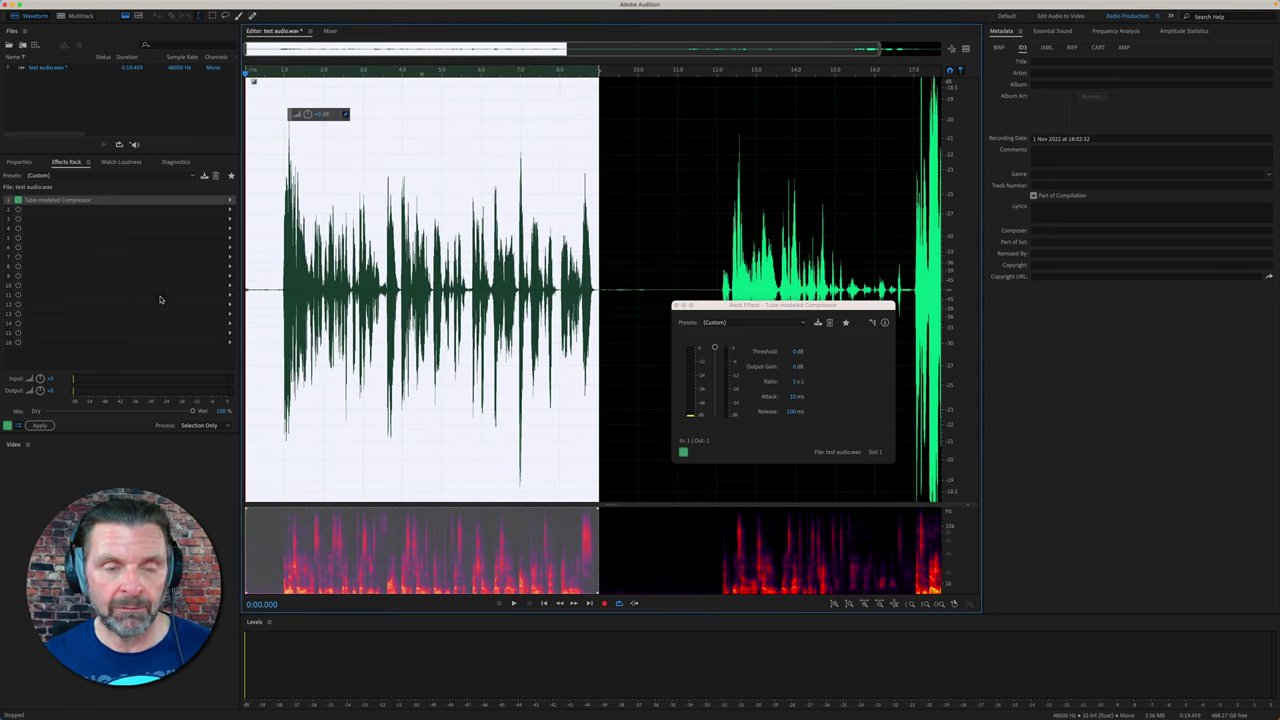
drag(246, 234, 282, 238)
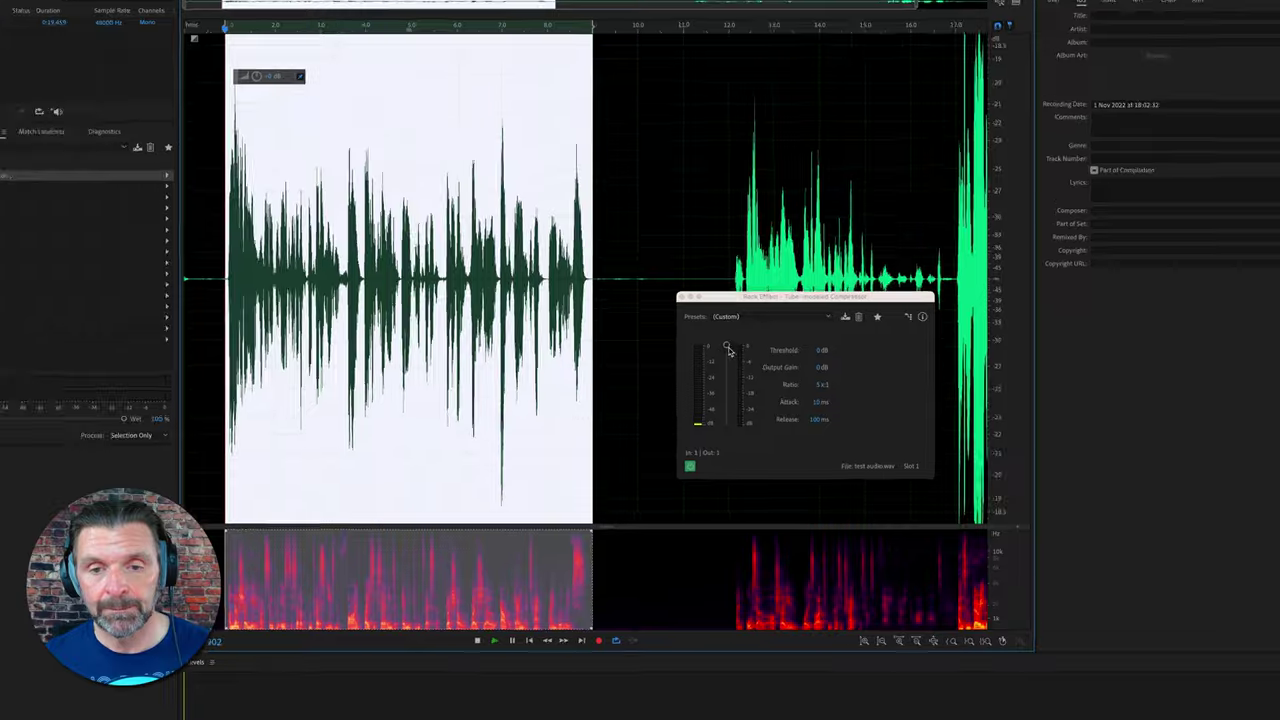
mouse_move(716, 348)
mouse_down()
mouse_move(718, 365)
mouse_move(764, 376)
mouse_move(769, 407)
mouse_up()
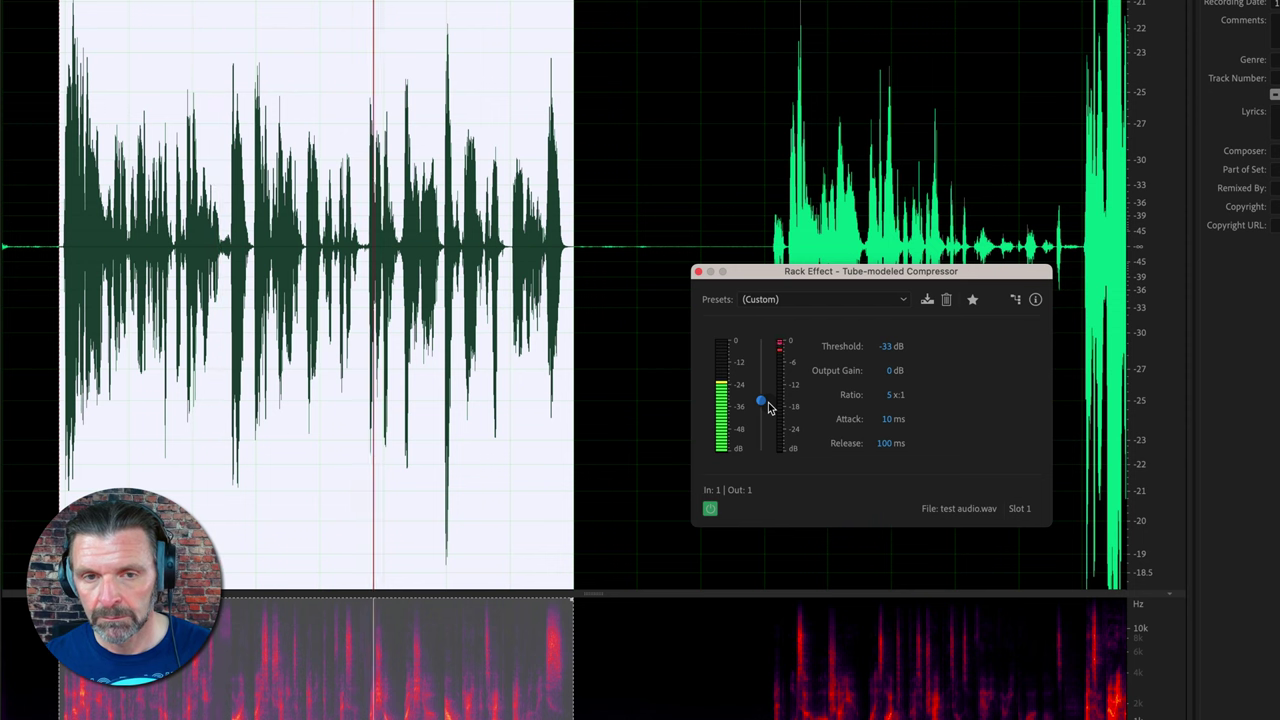
key(space)
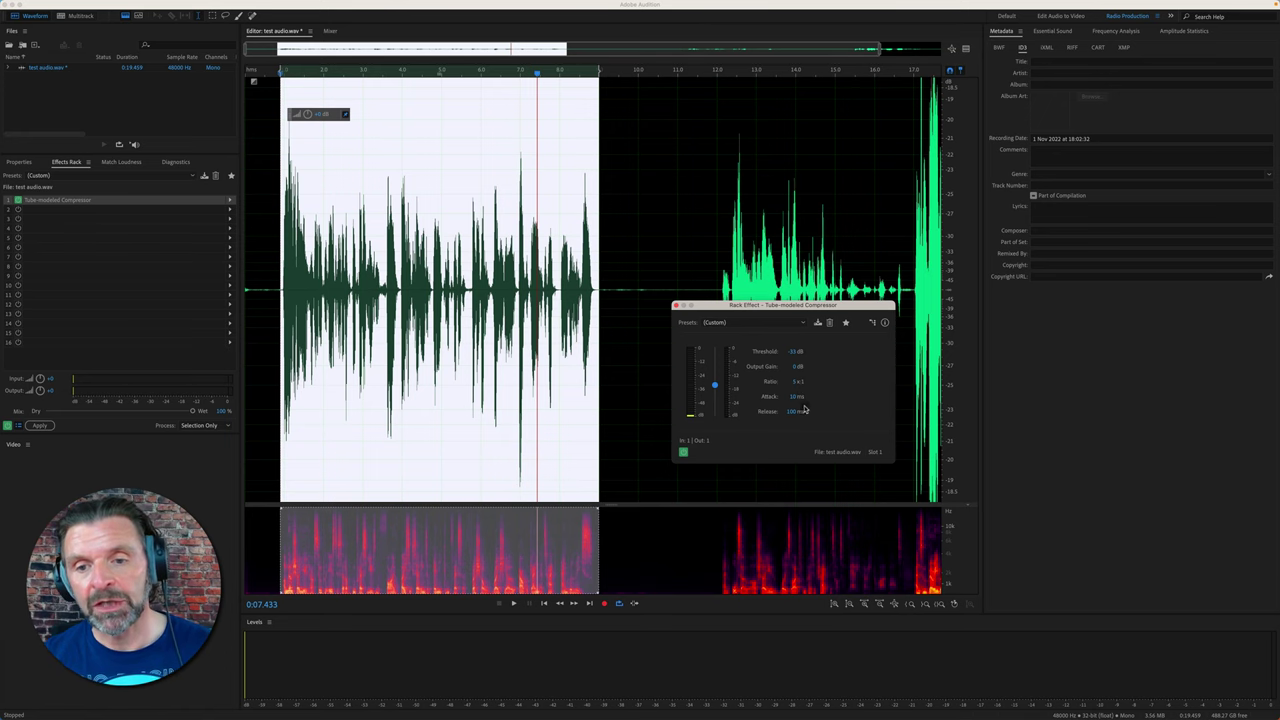
- Give the Tube-modeled Compressor a 5 ms attack and a 20 ms release
drag(795, 415, 795, 414)
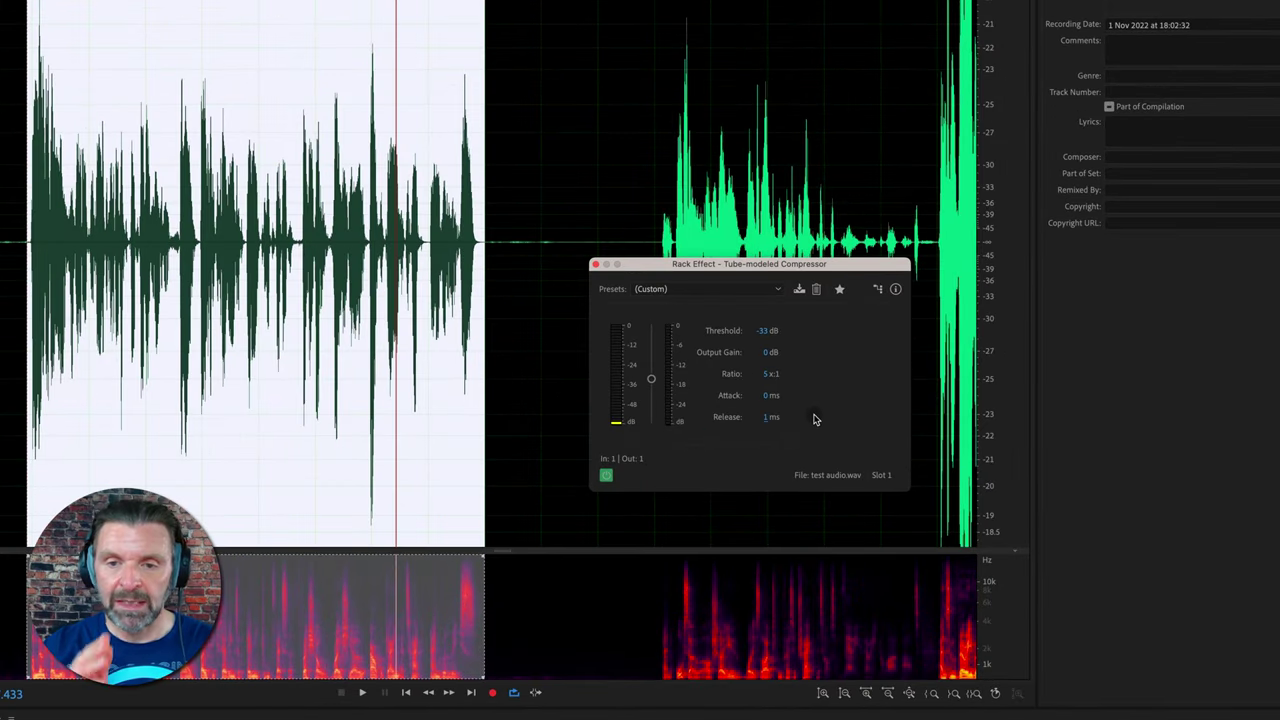
click(767, 397)
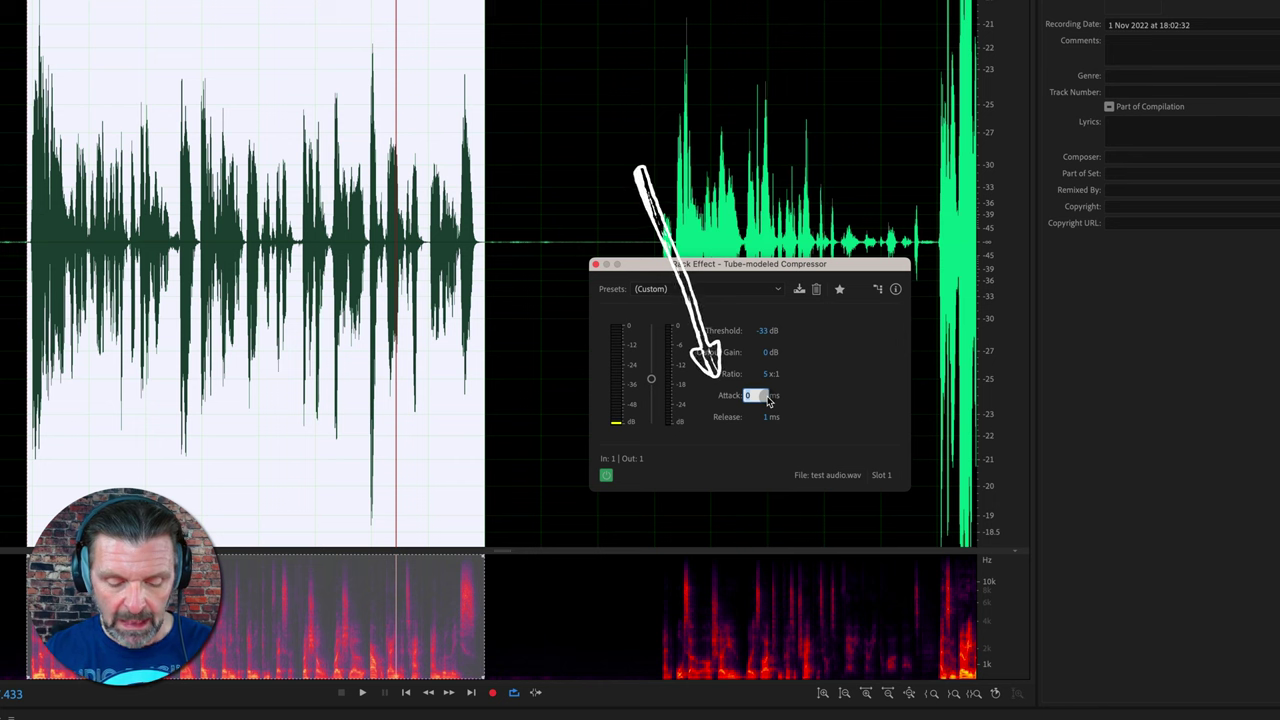
text(5)
key(Return)
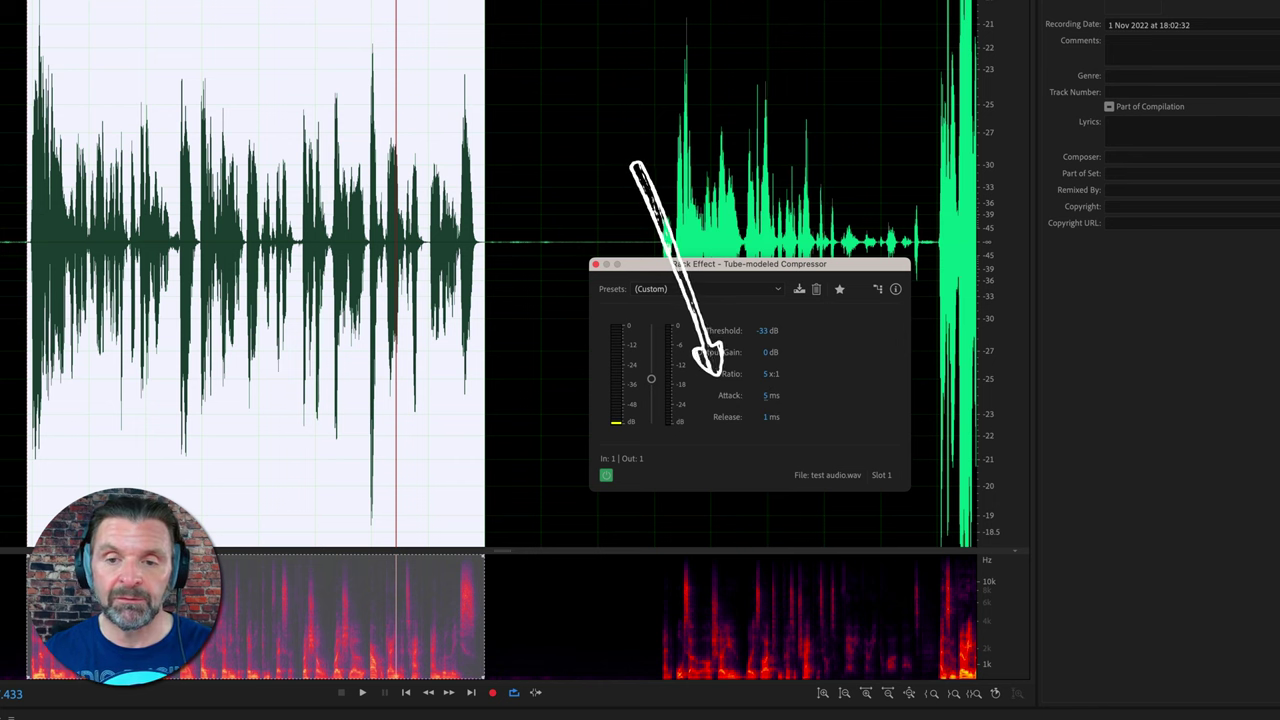
click(766, 418)
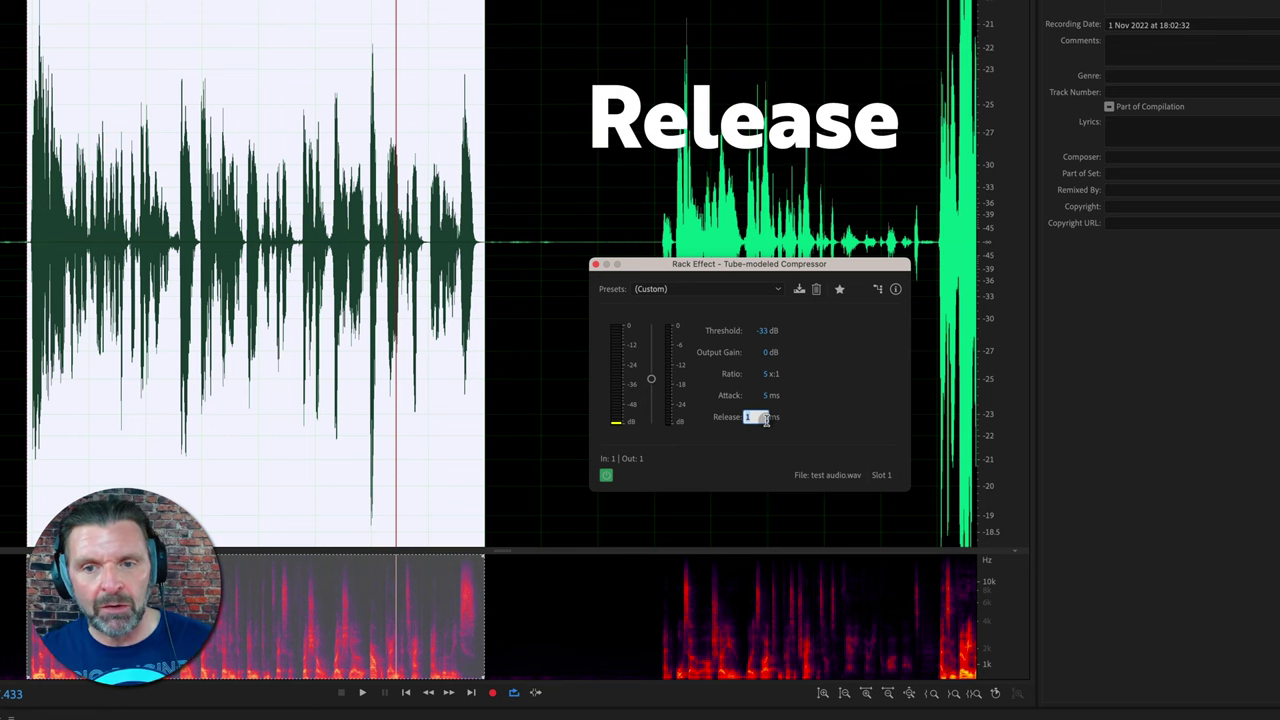
text(10)
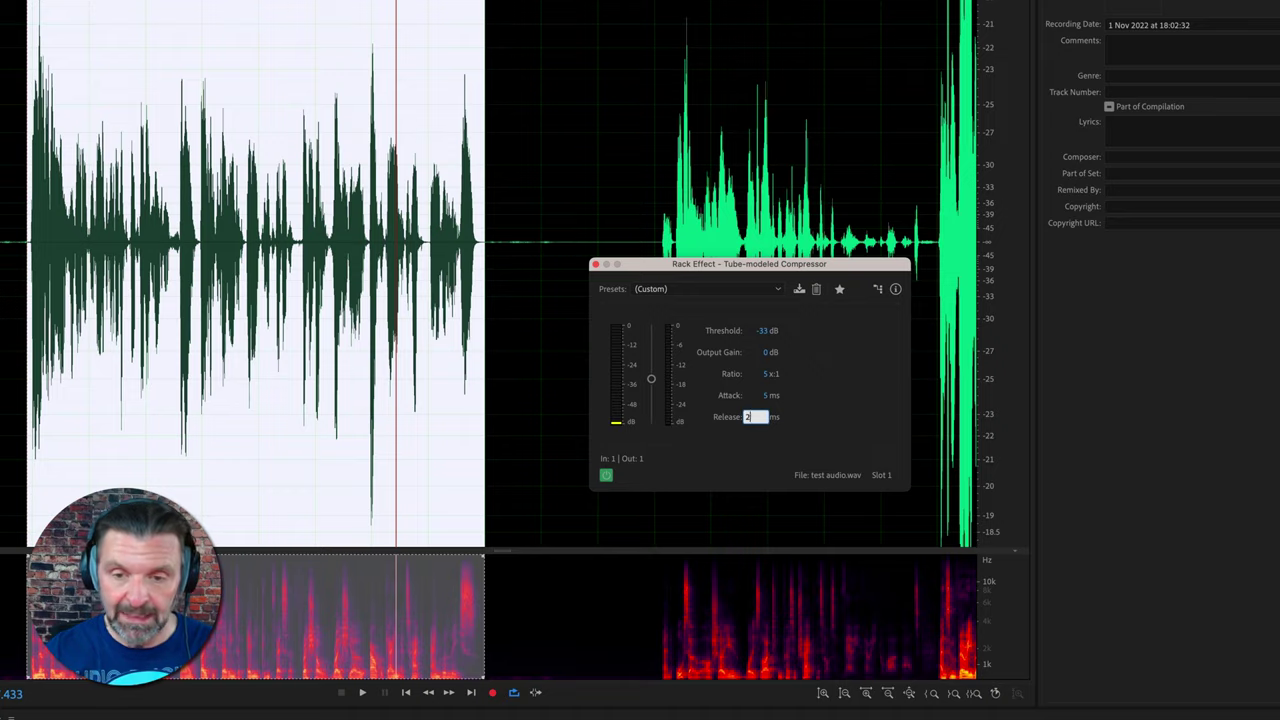
key(Return)
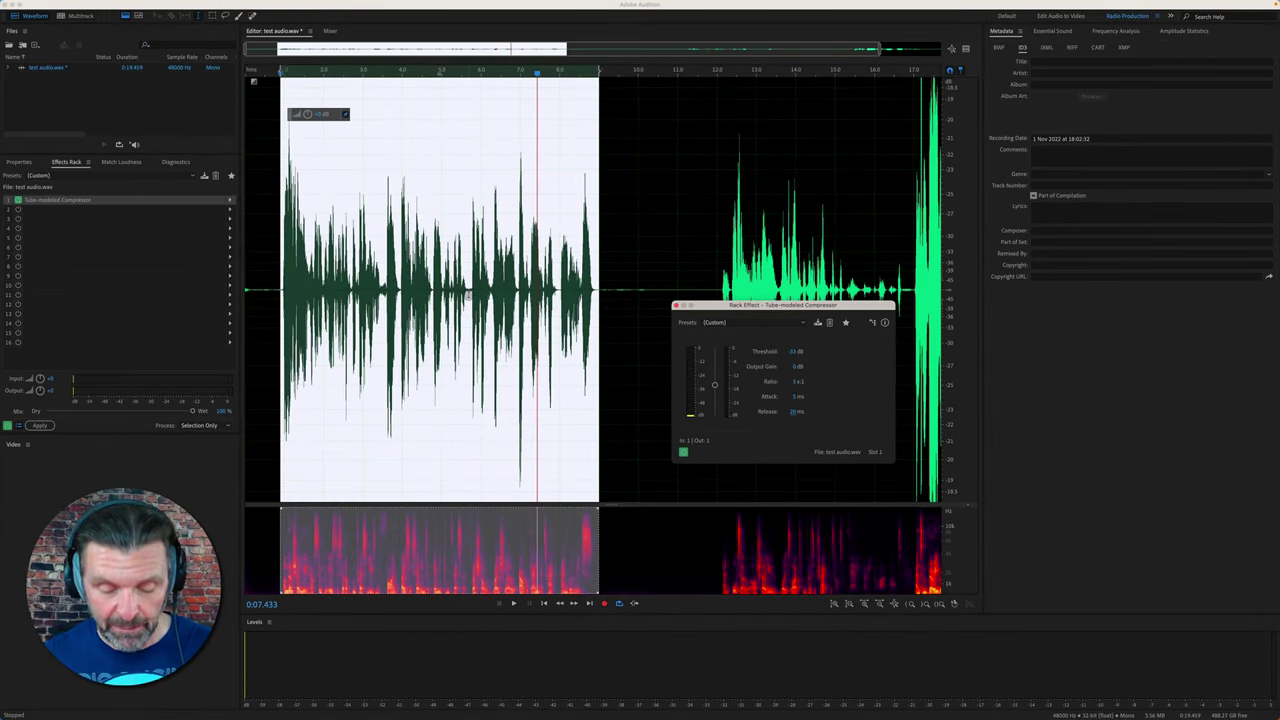
- Play the compressed speech selection, stop it, then bypass the compressor
key(space)
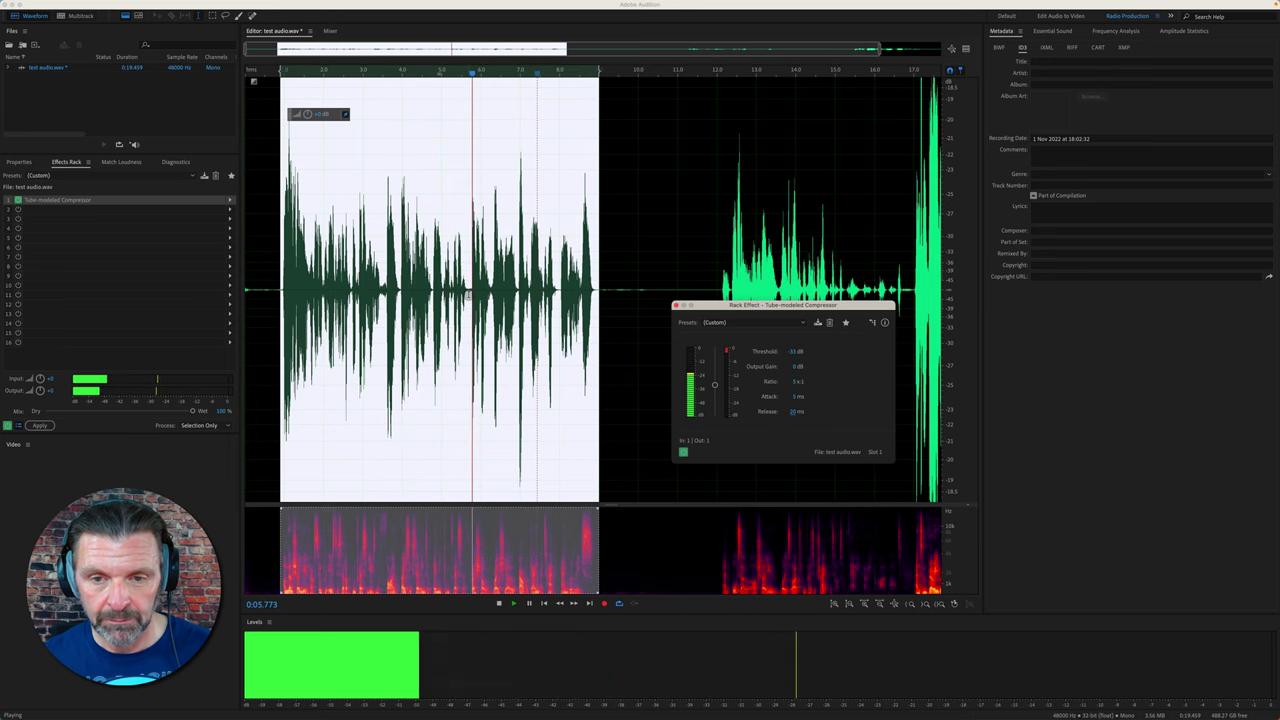
key(space)
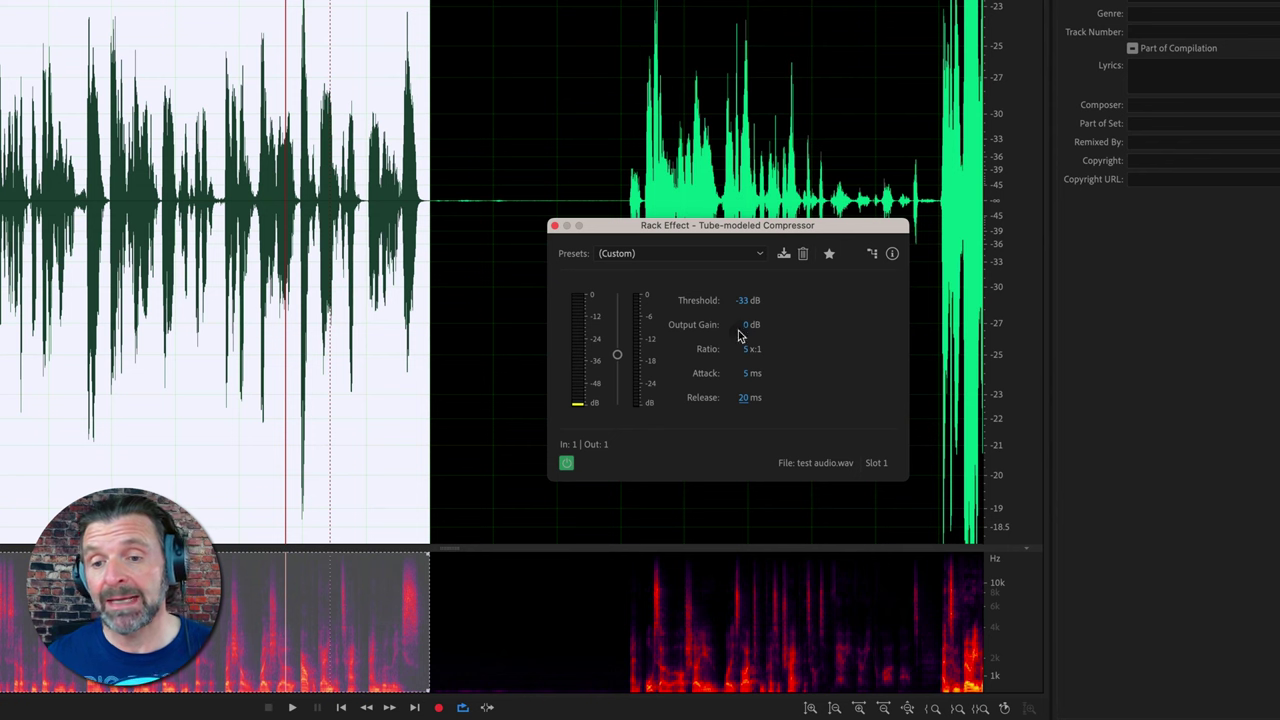
click(566, 464)
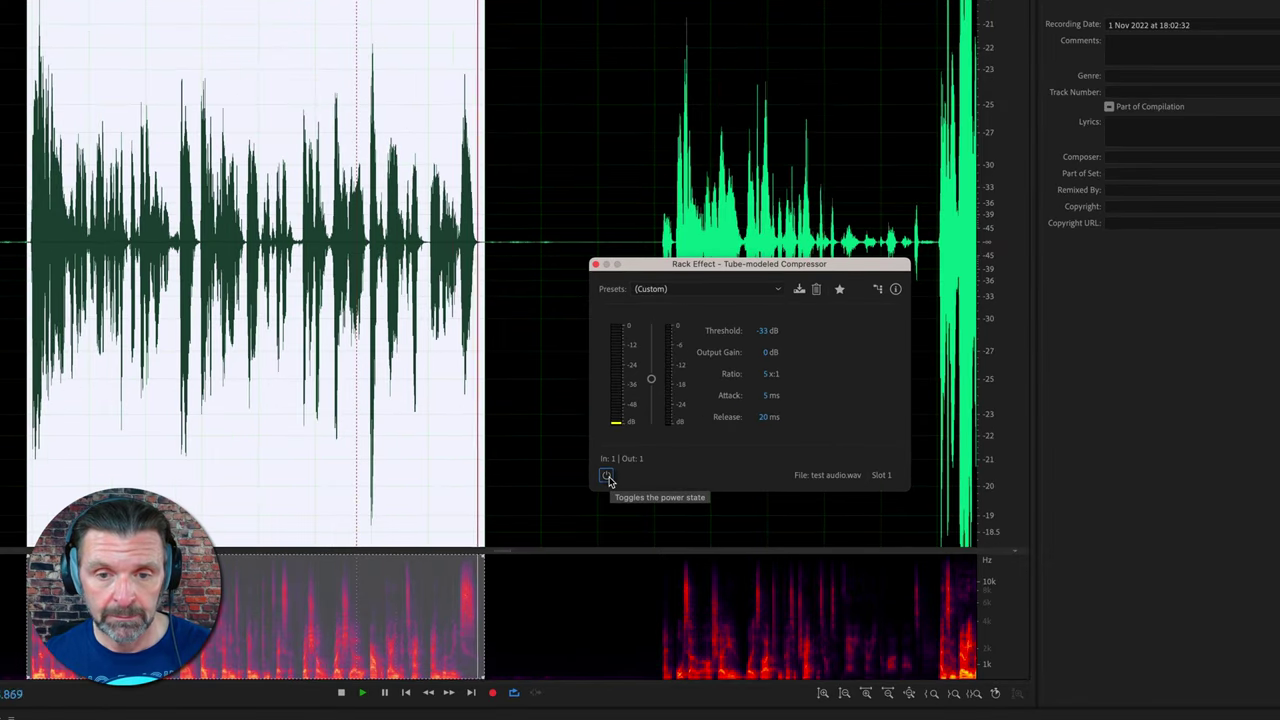
- Re-enable the compressor and settle its output gain at 2.8 dB
click(606, 476)
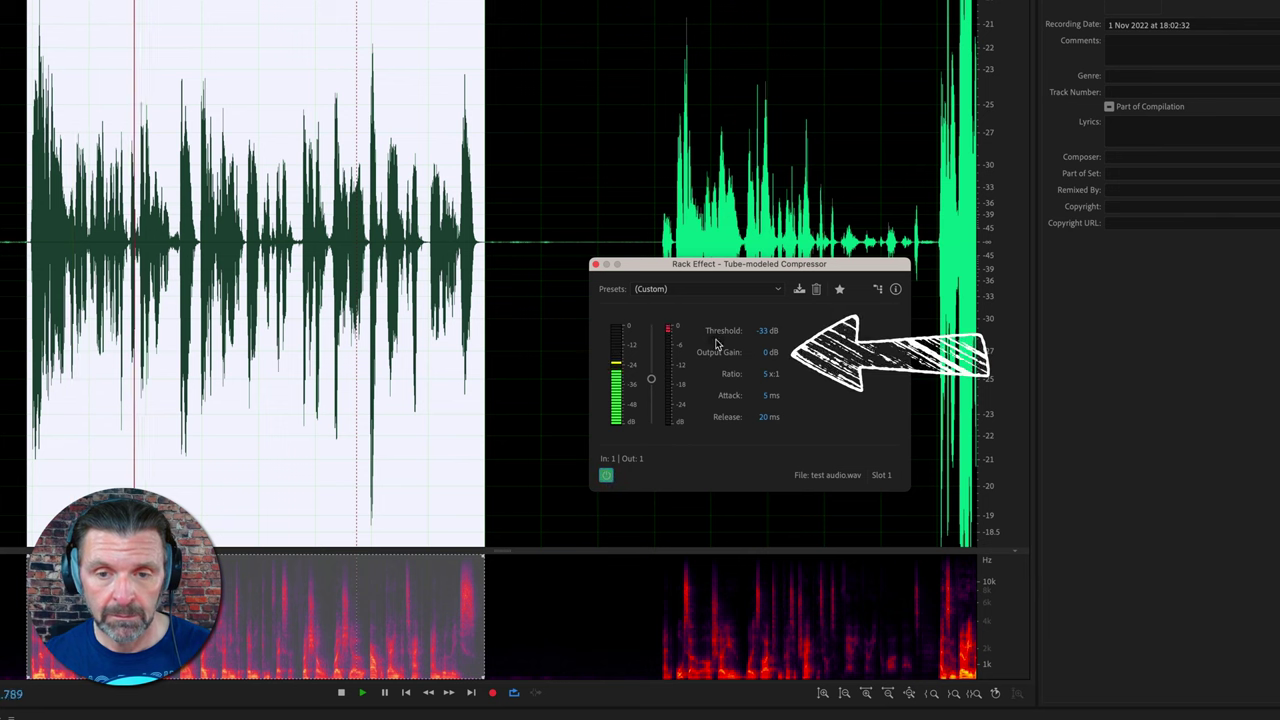
drag(766, 352, 800, 355)
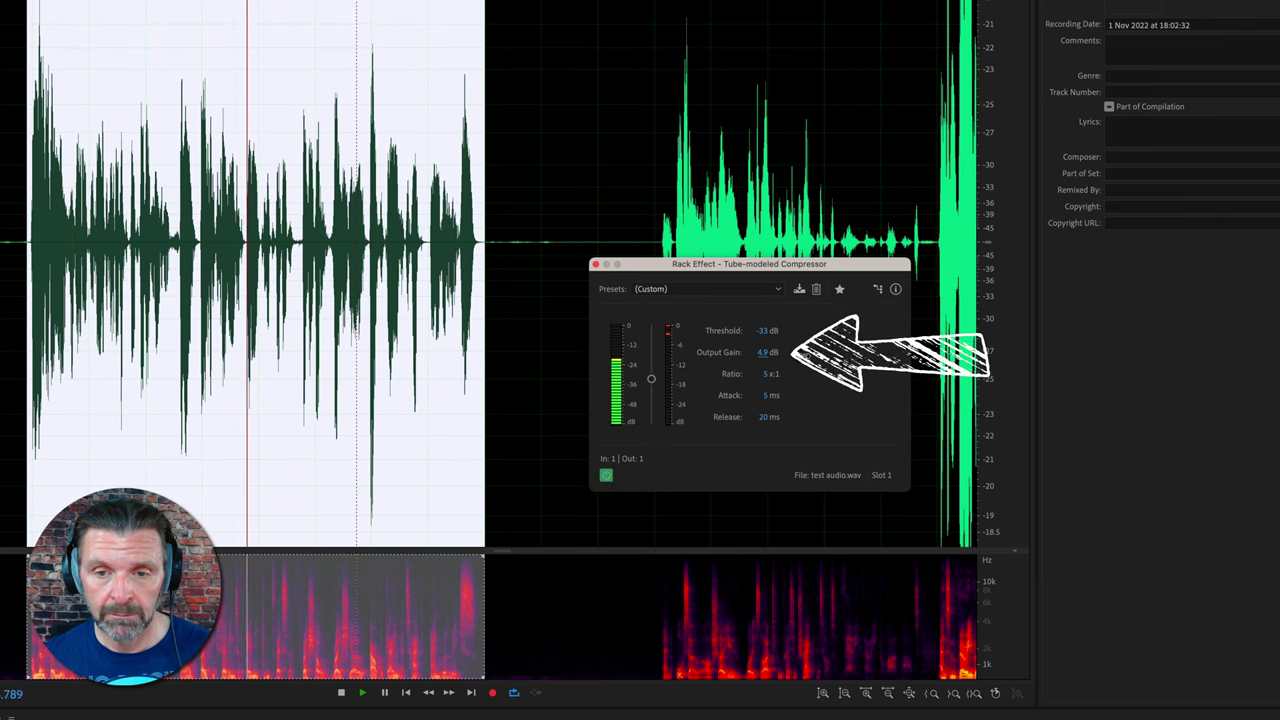
click(606, 476)
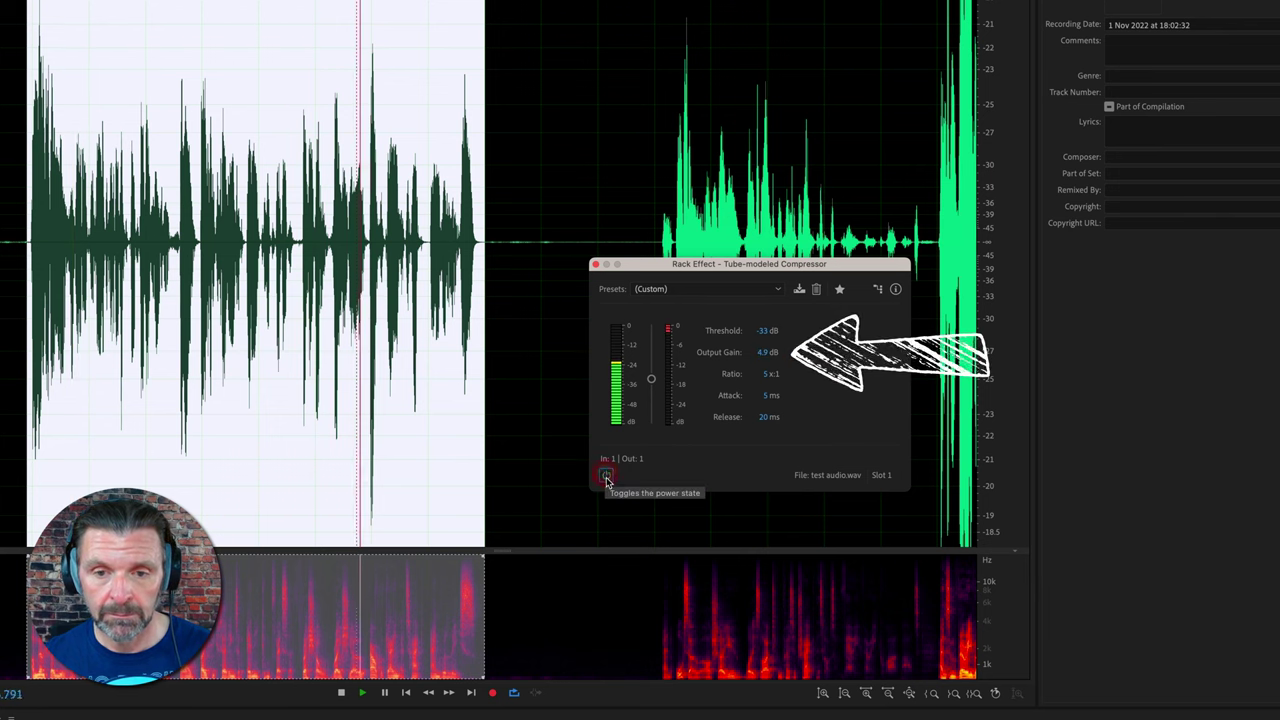
click(606, 476)
drag(763, 356, 749, 358)
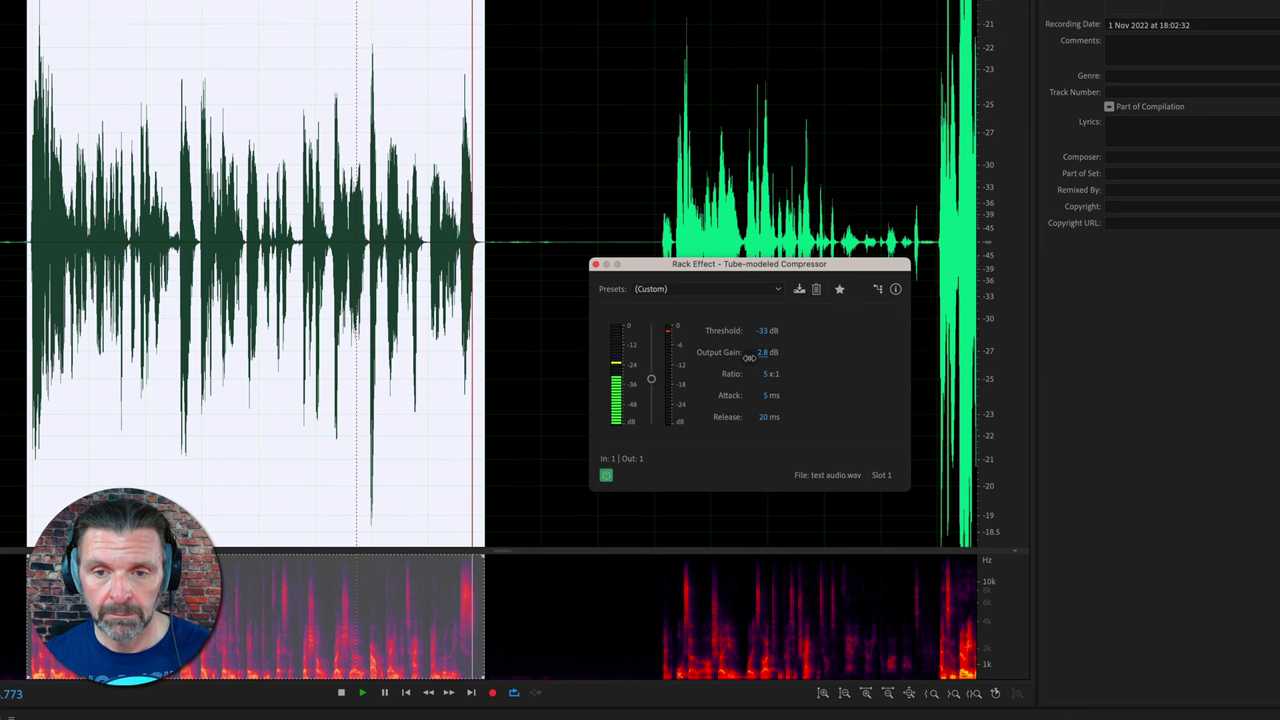
- A/B the compressor against the dry speech, leaving it switched on
click(606, 477)
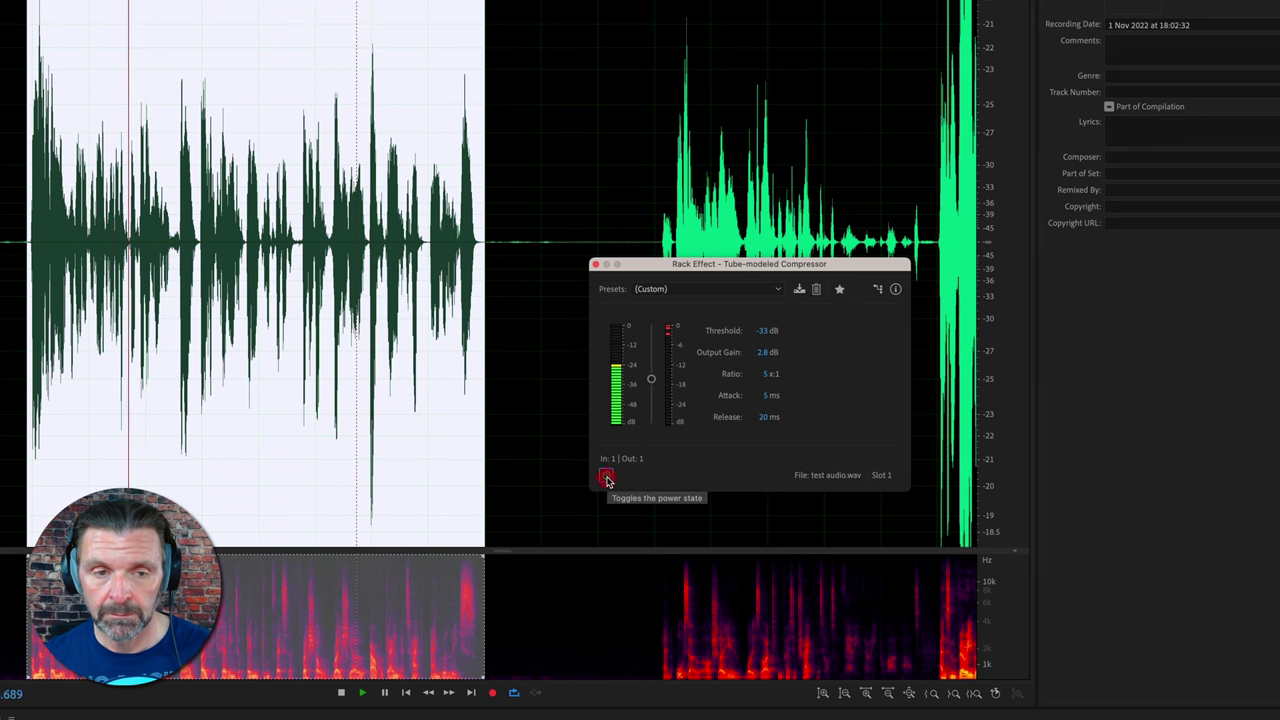
click(606, 477)
click(606, 477)
click(606, 477)
click(606, 477)
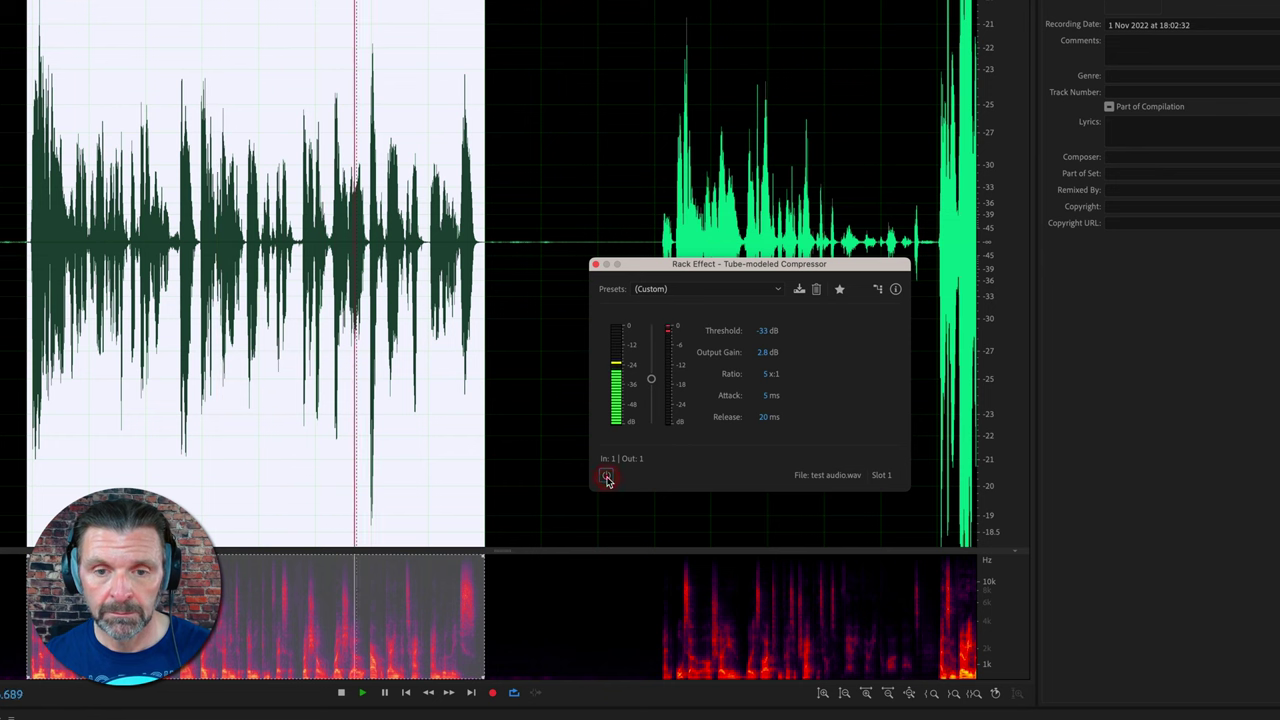
click(606, 477)
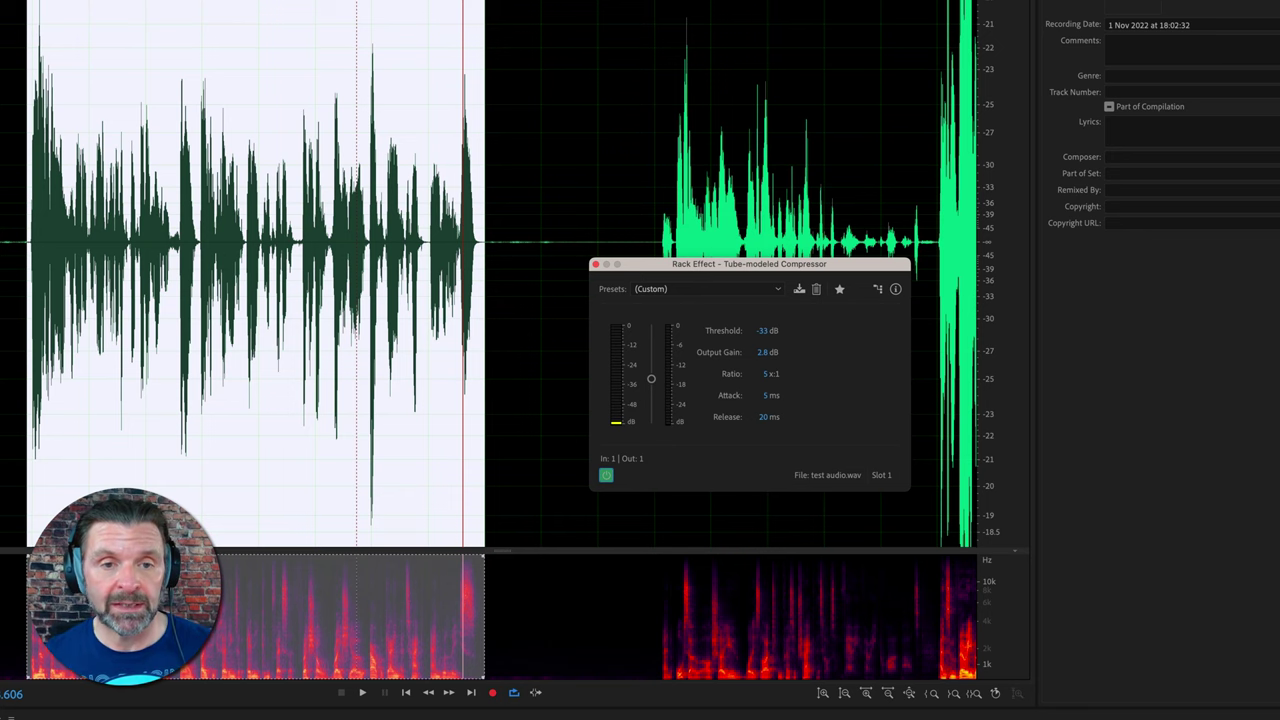
- Stop playback, undo the compression, then select and clear the first spoken phrase
click(307, 493)
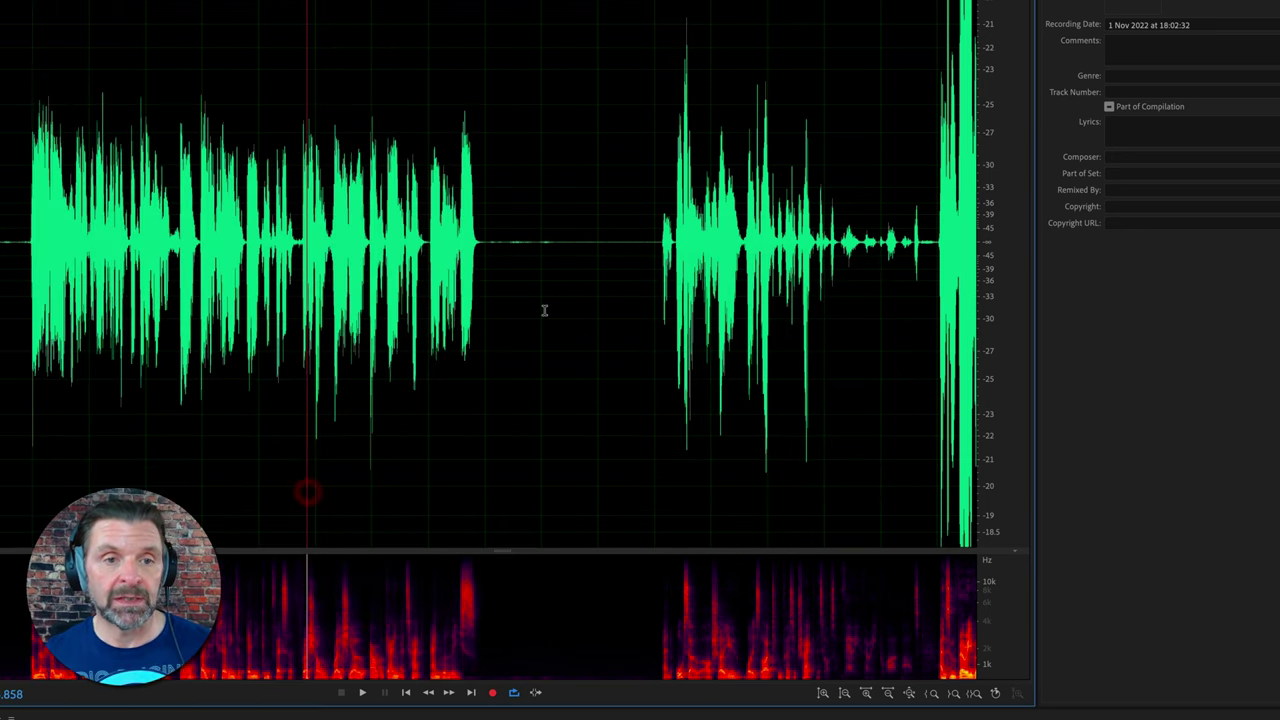
key(ctrl+z)
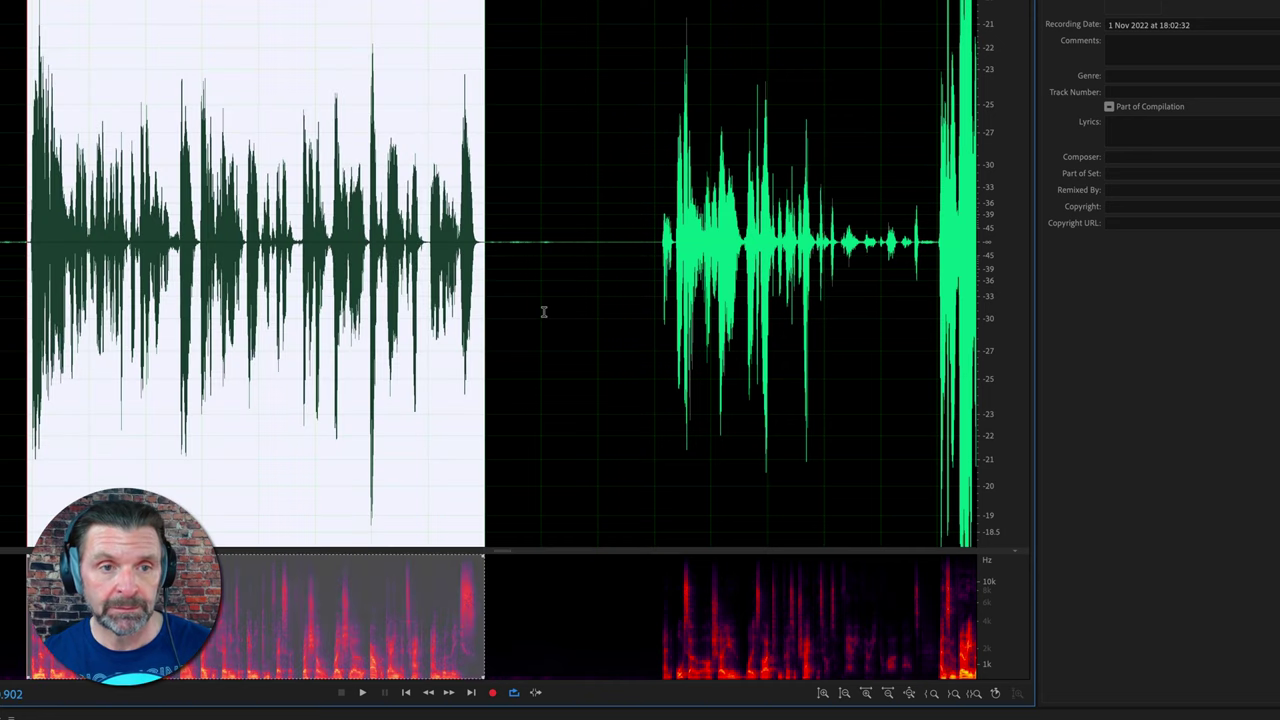
click(508, 413)
drag(506, 410, 22, 385)
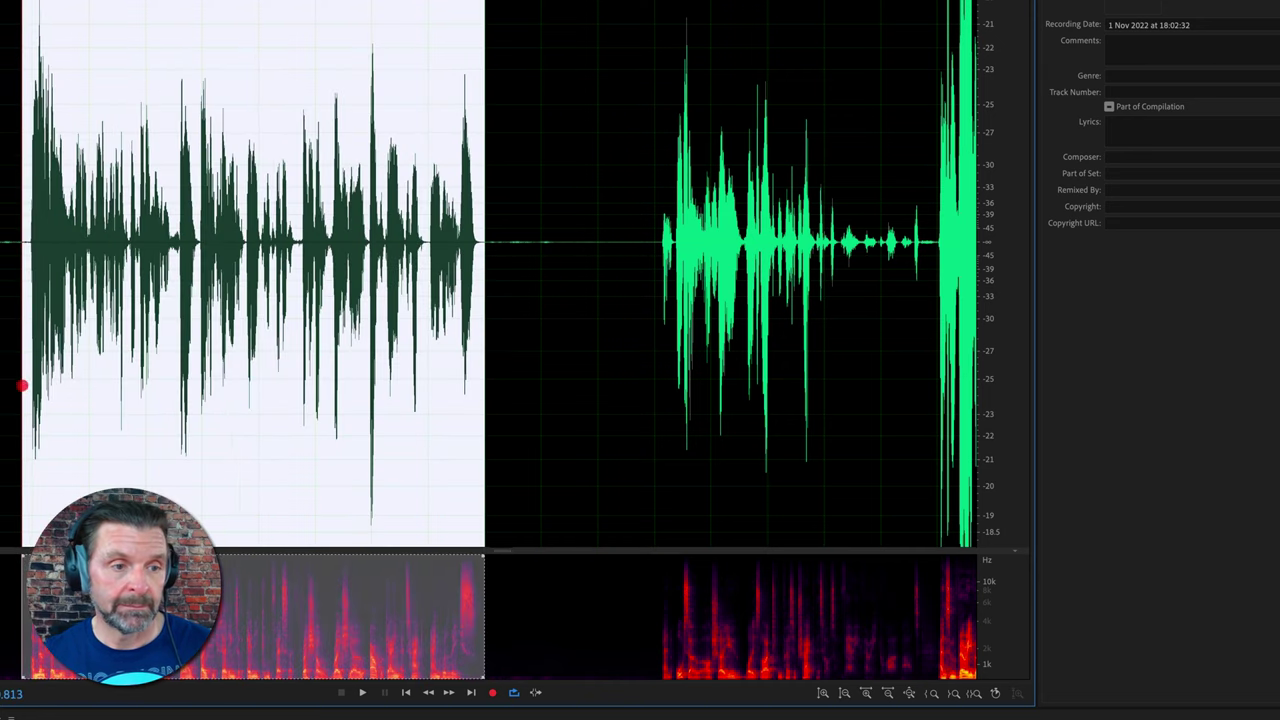
click(369, 438)
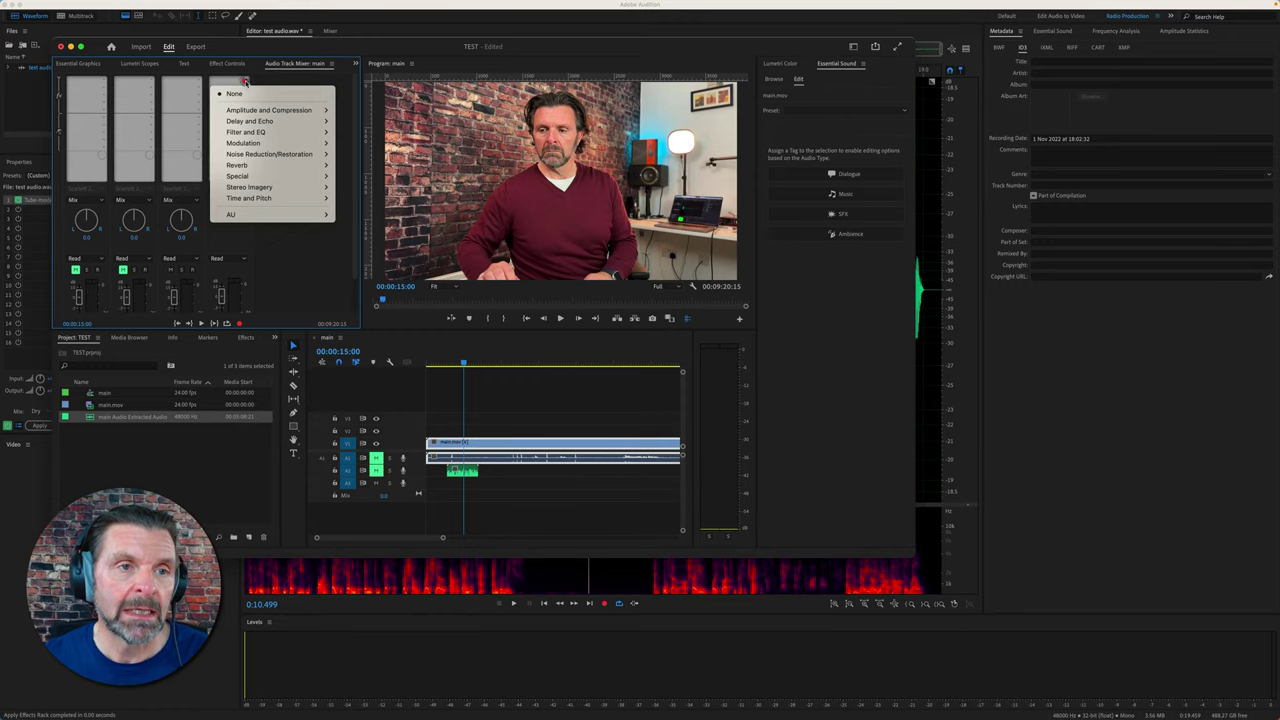
- Insert a Tube-modeled Compressor in Premiere's Audio Track Mixer, save TEST, and return to Audition
mouse_move(258, 110)
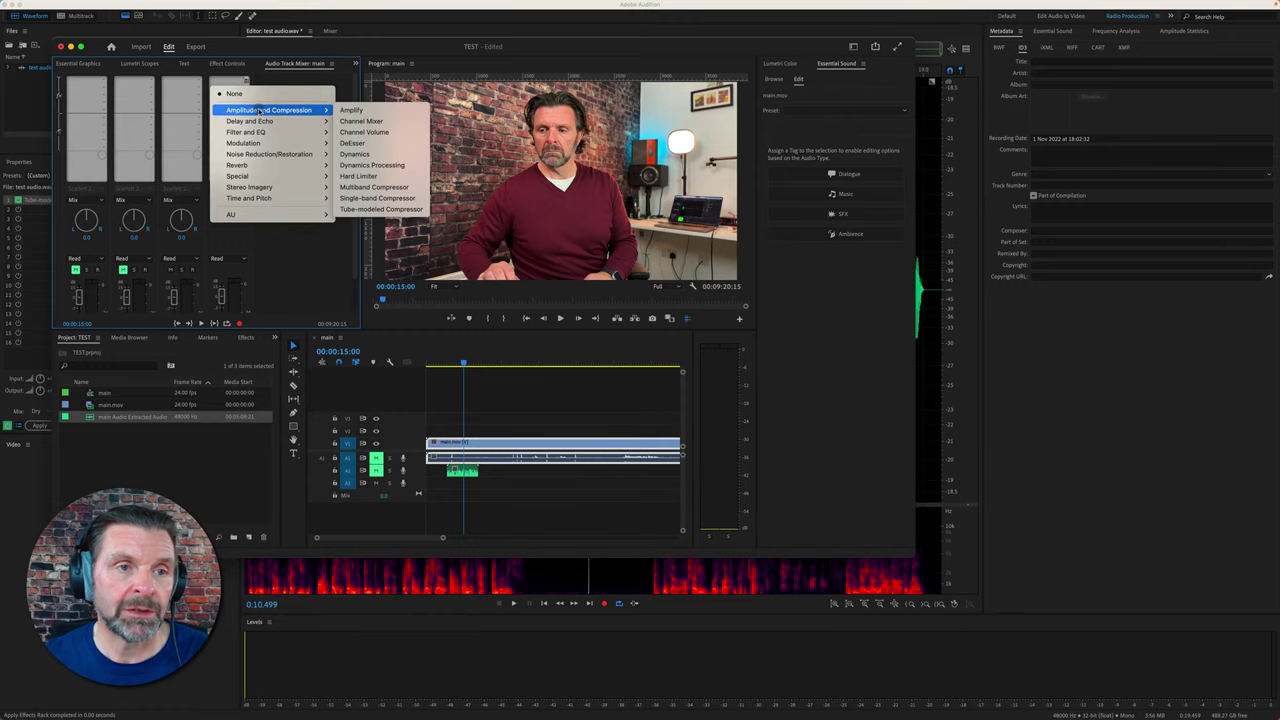
click(405, 209)
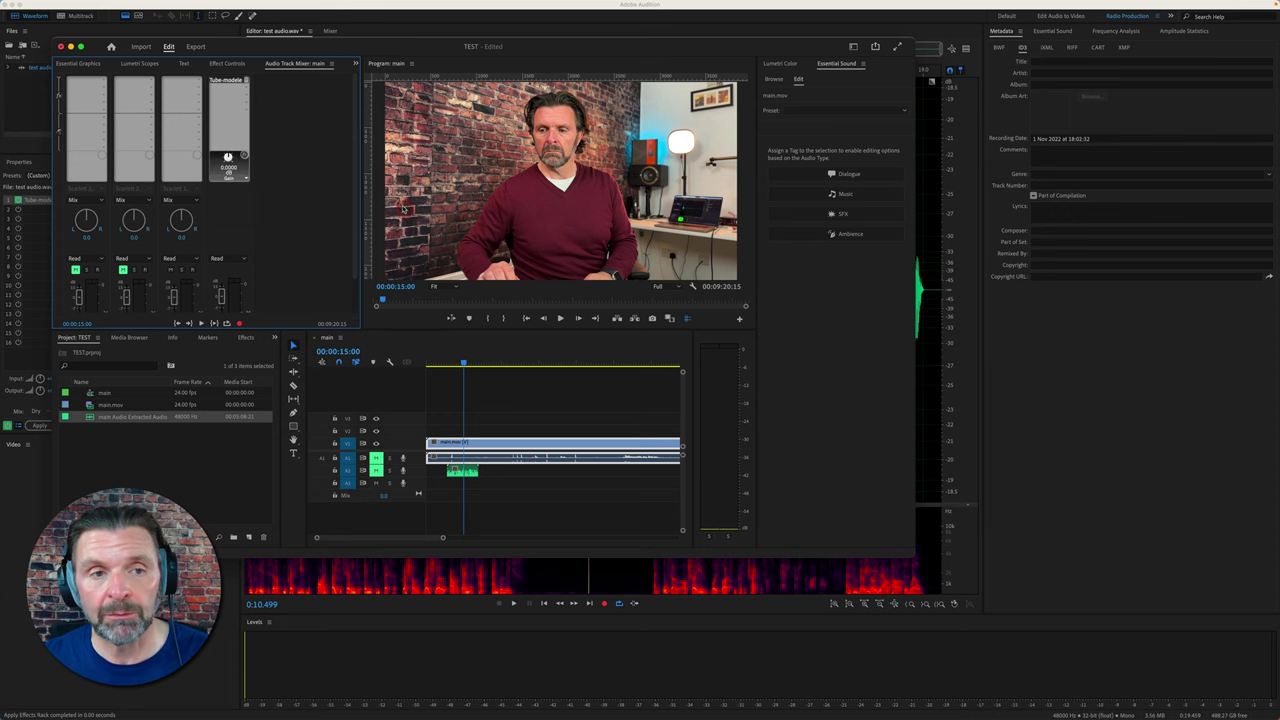
double_click(229, 80)
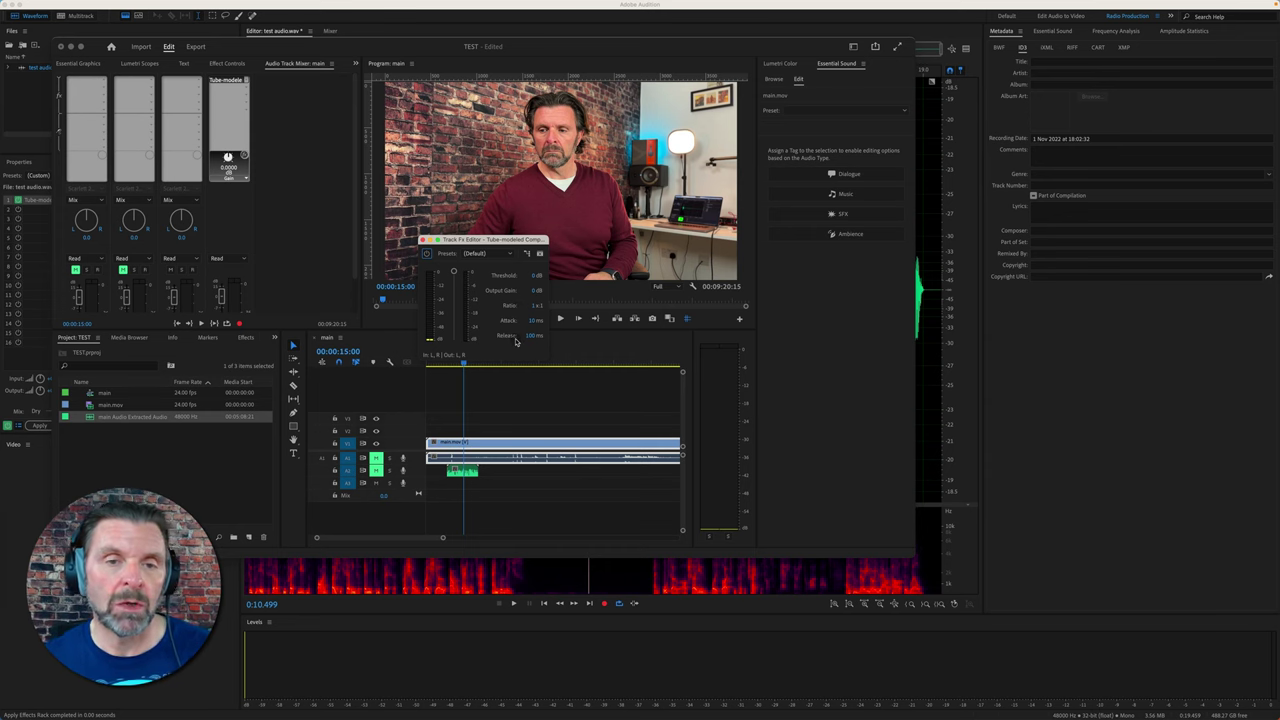
key(ctrl+s)
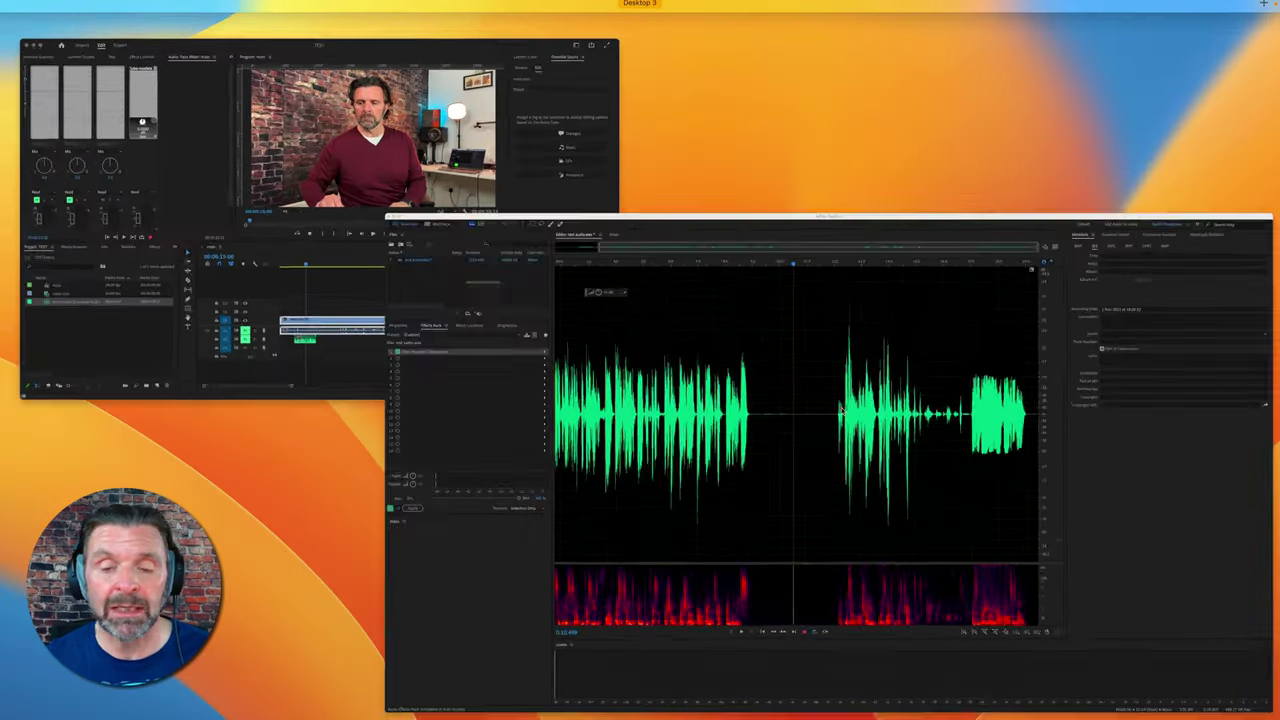
click(841, 407)
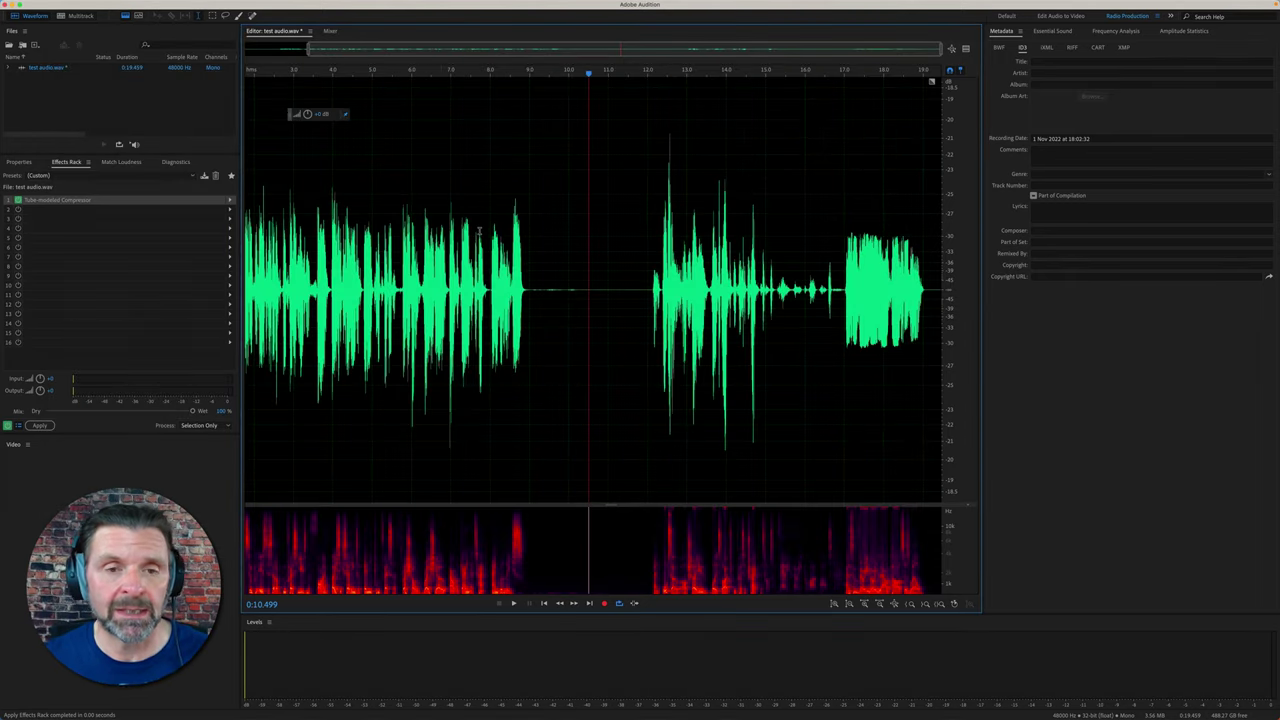
- Add a Hard Limiter to the second Effects Rack slot
click(229, 213)
mouse_move(272, 244)
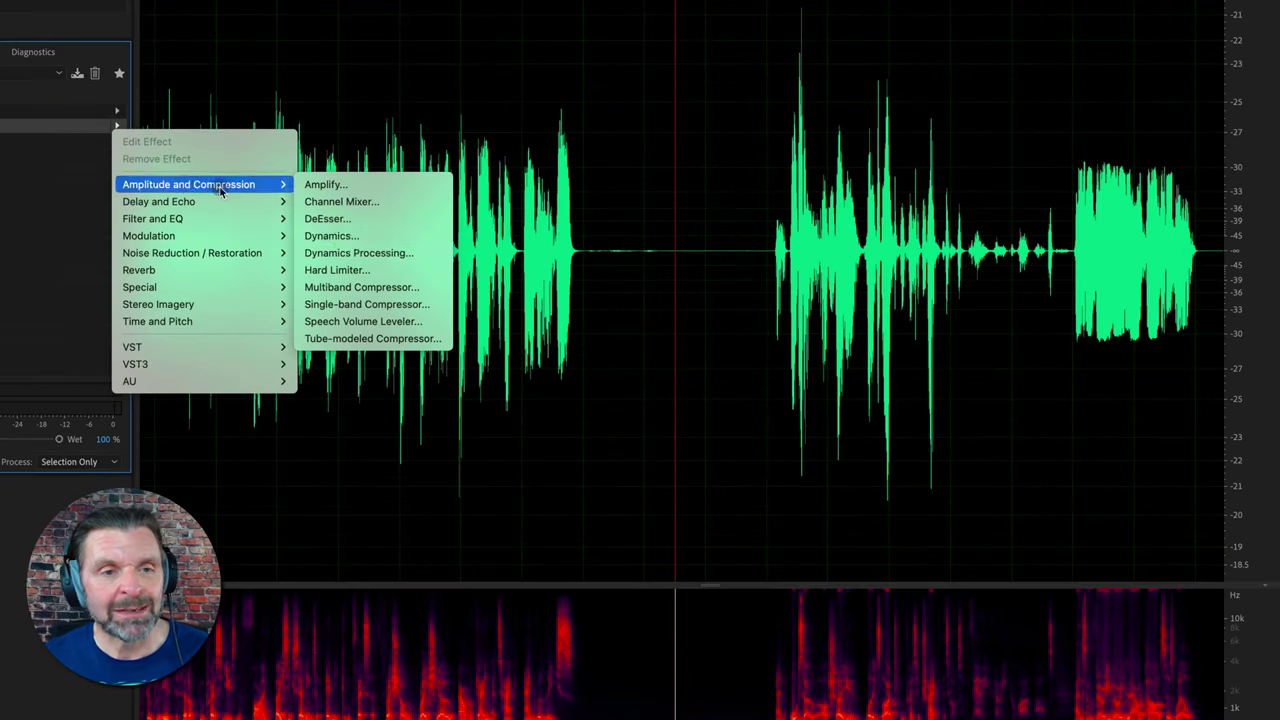
click(344, 271)
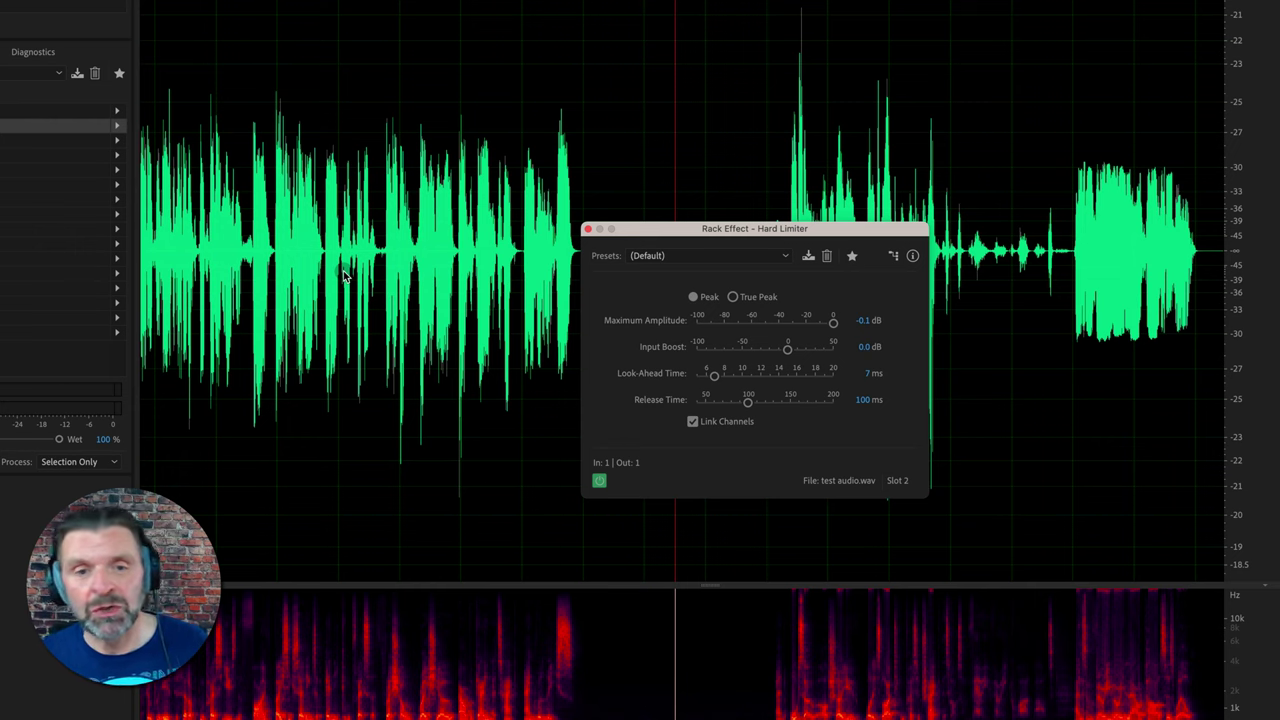
- Set the Hard Limiter's maximum amplitude to -3.0 dB and close its settings
click(866, 321)
text(-3)
key(Return)
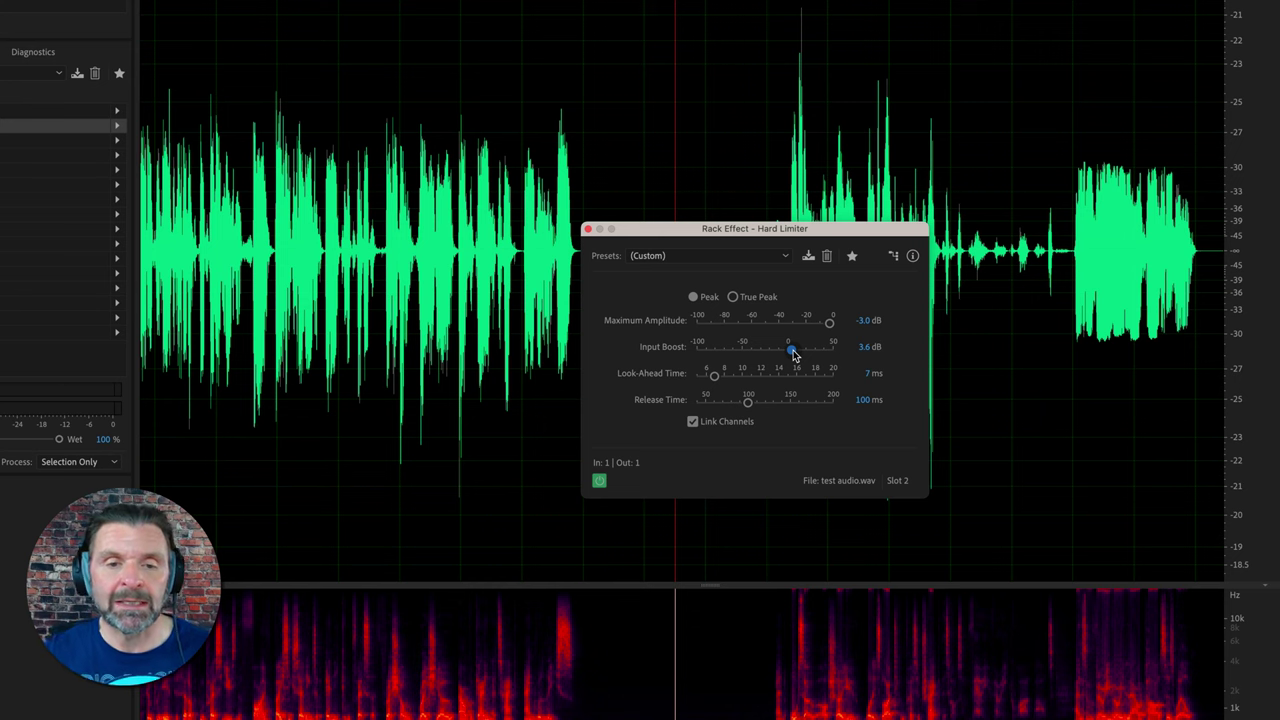
click(588, 229)
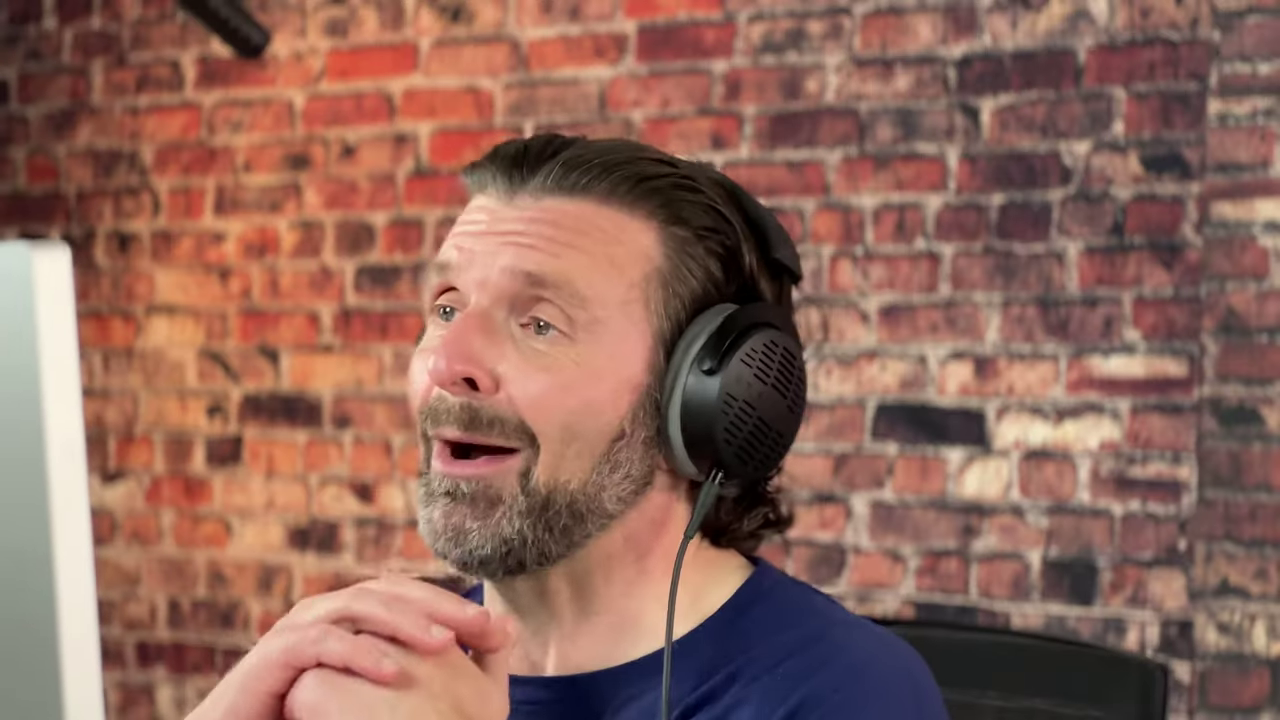